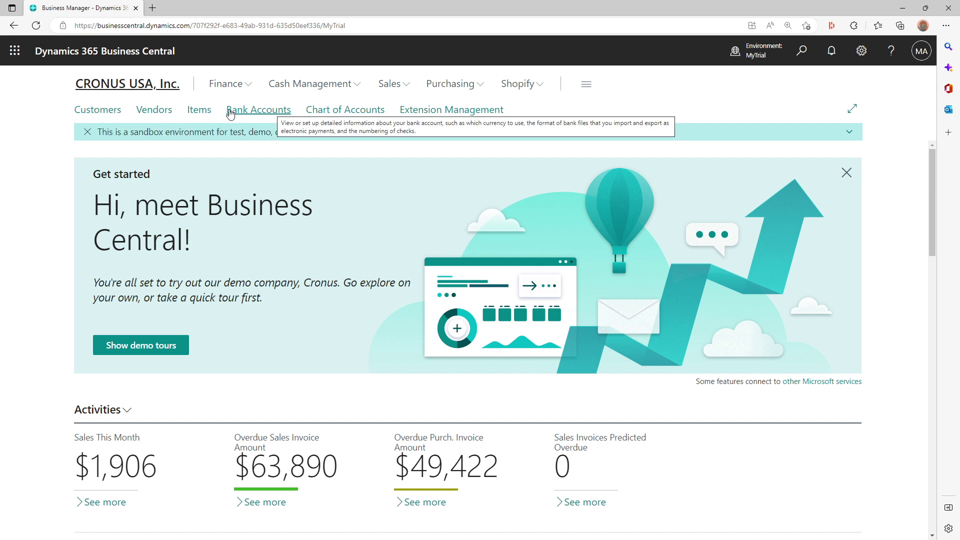
Create a new sales order with Adatum Corporation as the customer.
{"action": "left_click", "coordinate": [396, 89]}
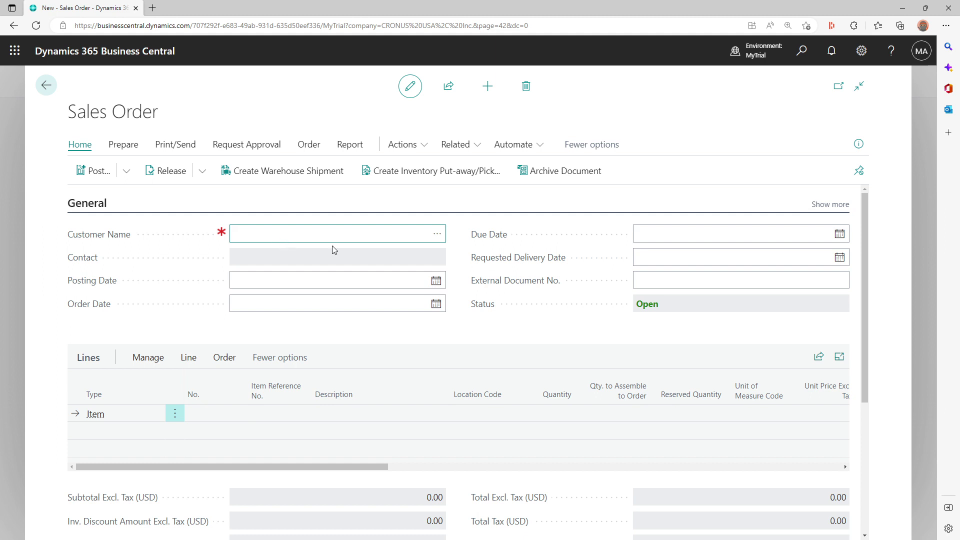
{"action": "left_click", "coordinate": [438, 234]}
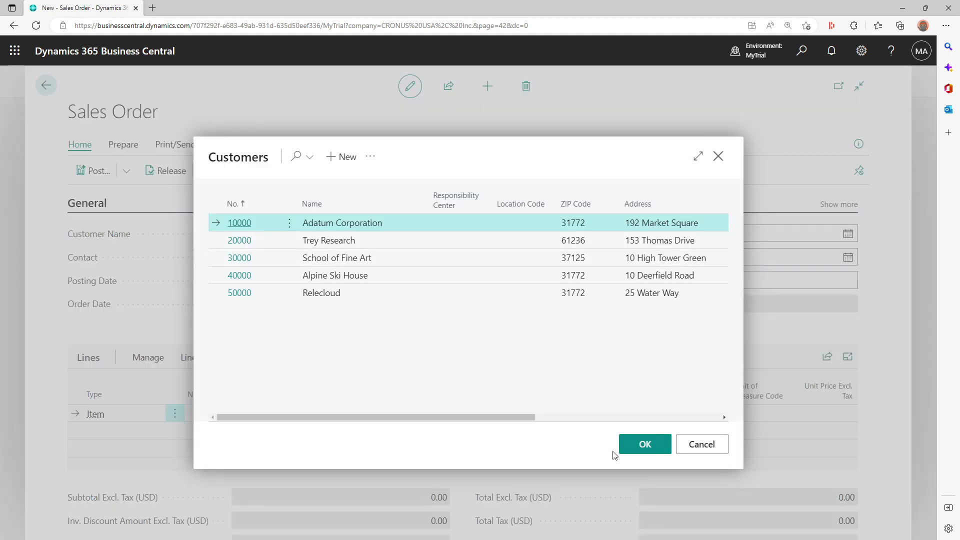
{"action": "left_click", "coordinate": [643, 444]}
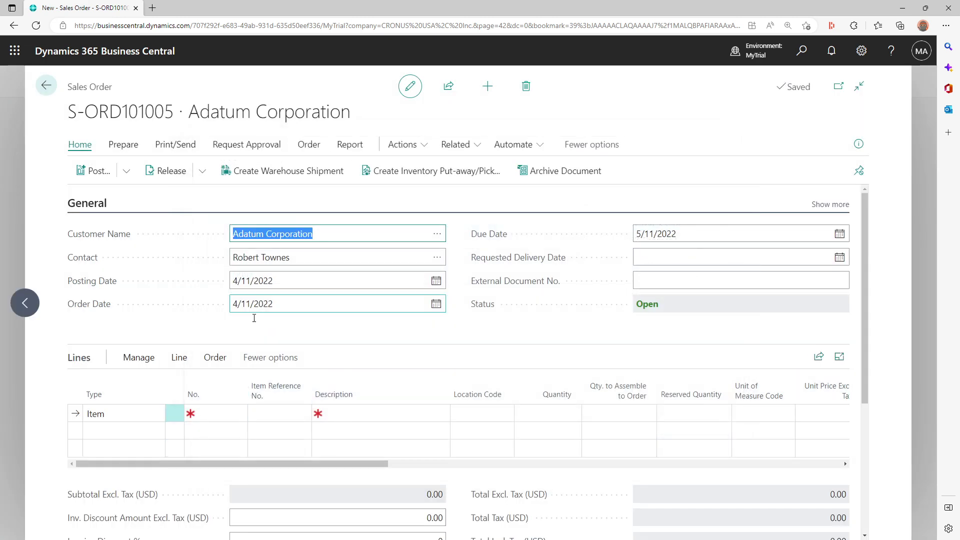
Enter item SP-SCM1006 (AutoDripLite) on the order's first line.
{"action": "left_click", "coordinate": [221, 414]}
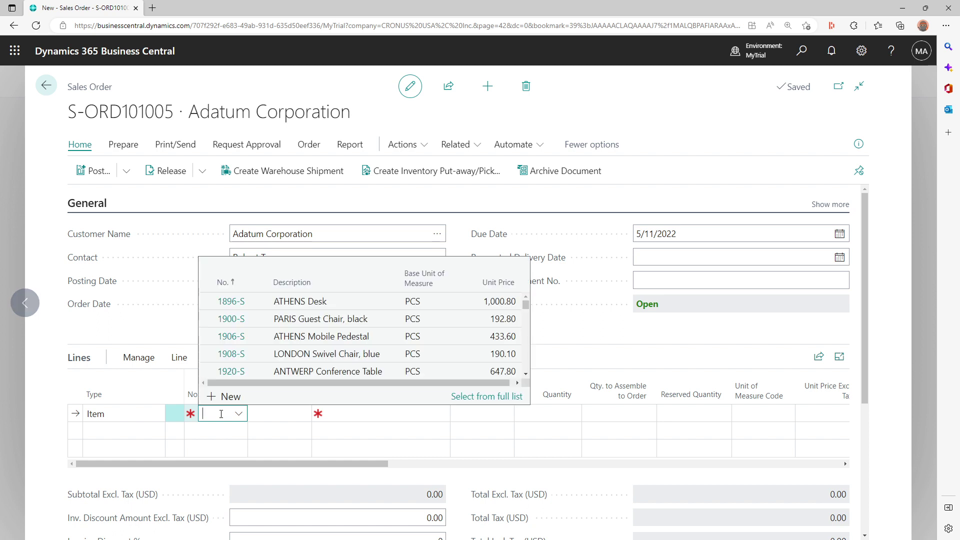
{"action": "type", "text": "sp"}
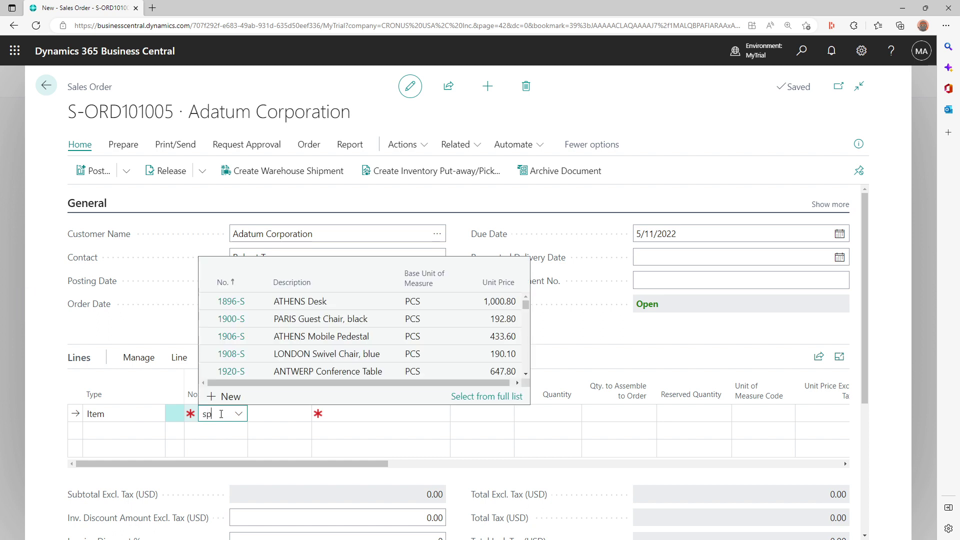
{"action": "type", "text": "-s"}
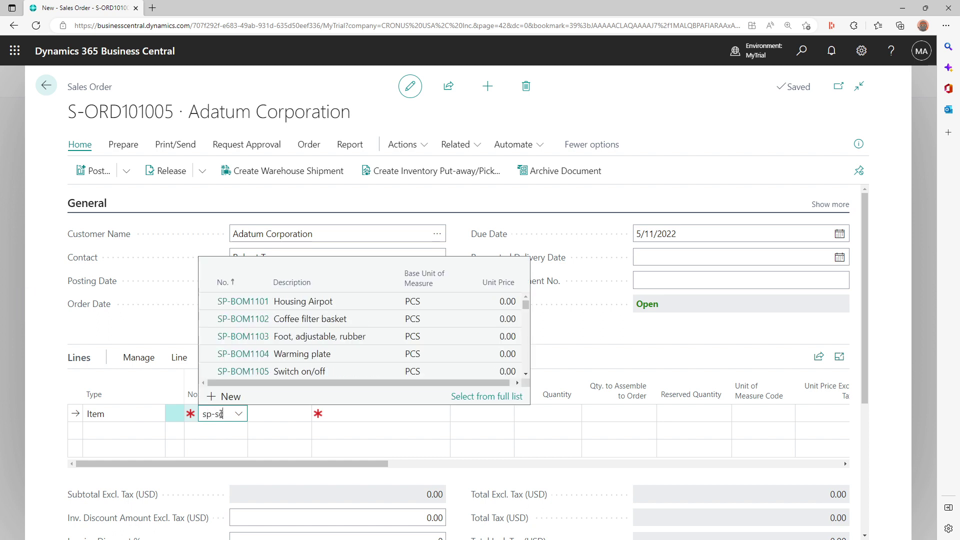
{"action": "type", "text": "cm"}
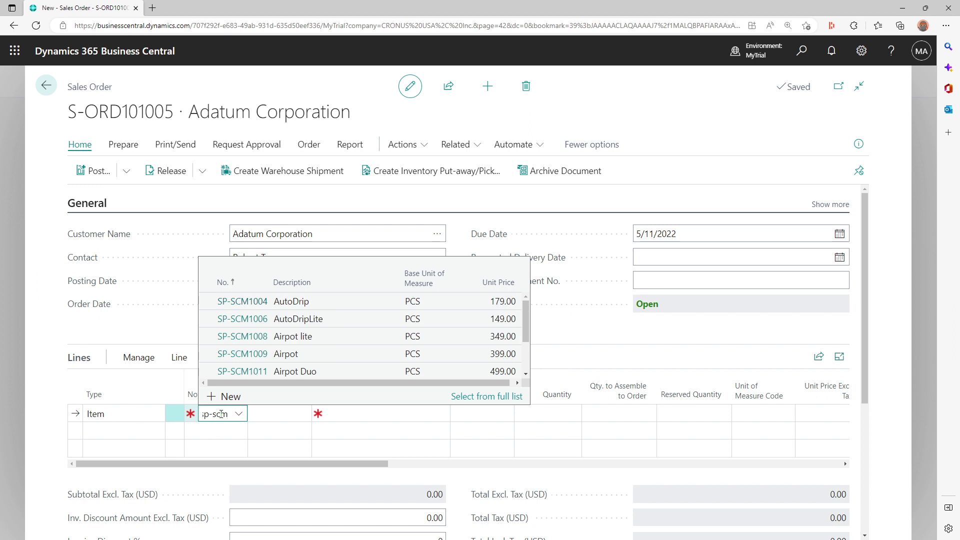
{"action": "type", "text": "1006"}
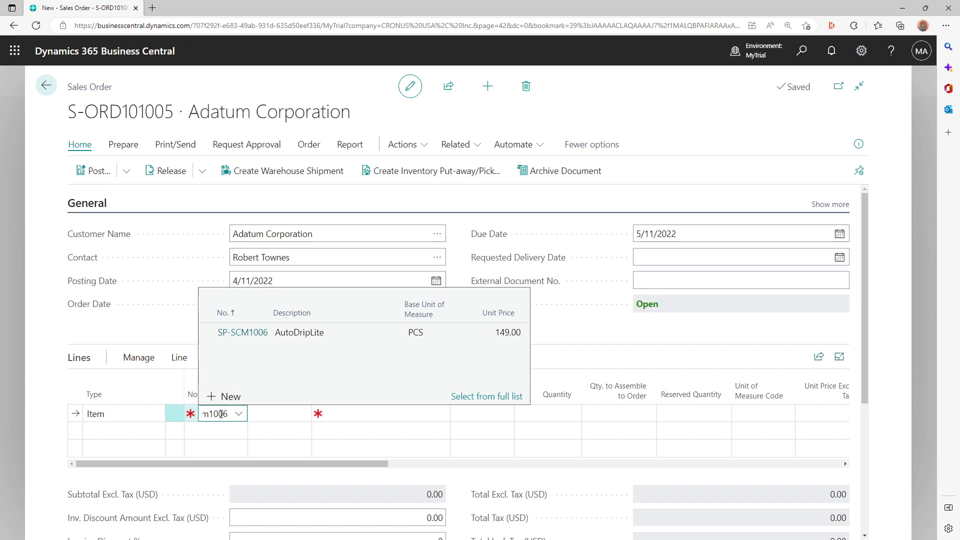
{"action": "key", "text": "Return"}
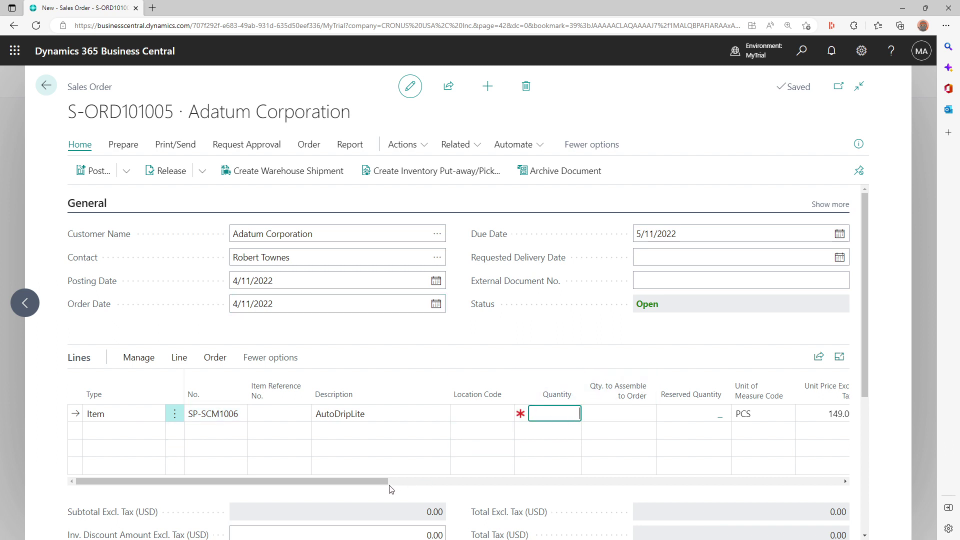
Revisit the line's item number, then return to the Sales Orders list.
{"action": "left_click_drag", "start_coordinate": [374, 481], "coordinate": [250, 493]}
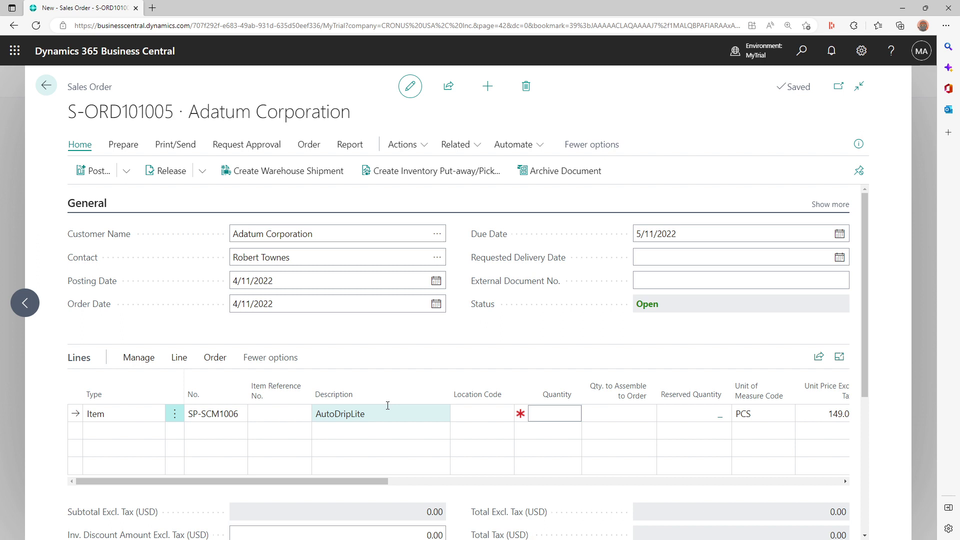
{"action": "left_click", "coordinate": [220, 414]}
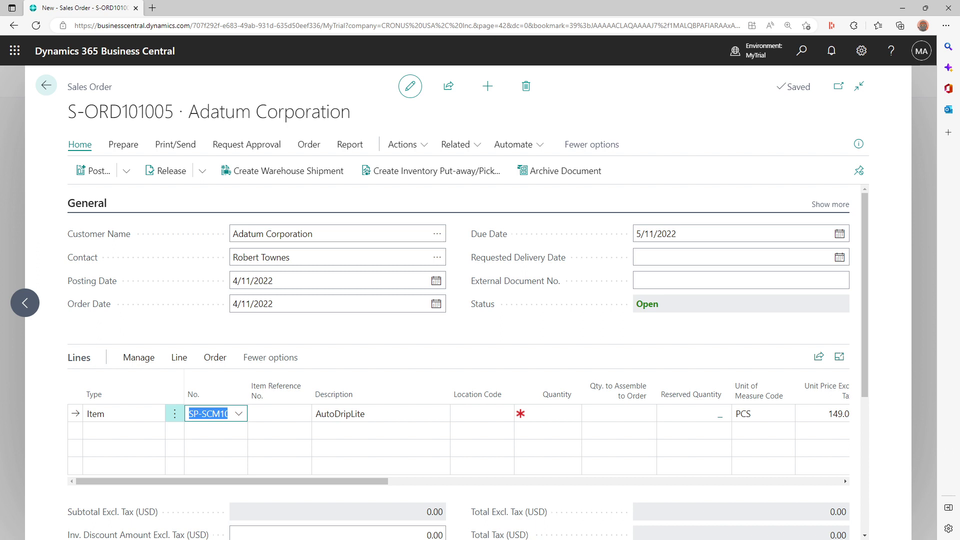
{"action": "left_click", "coordinate": [49, 89]}
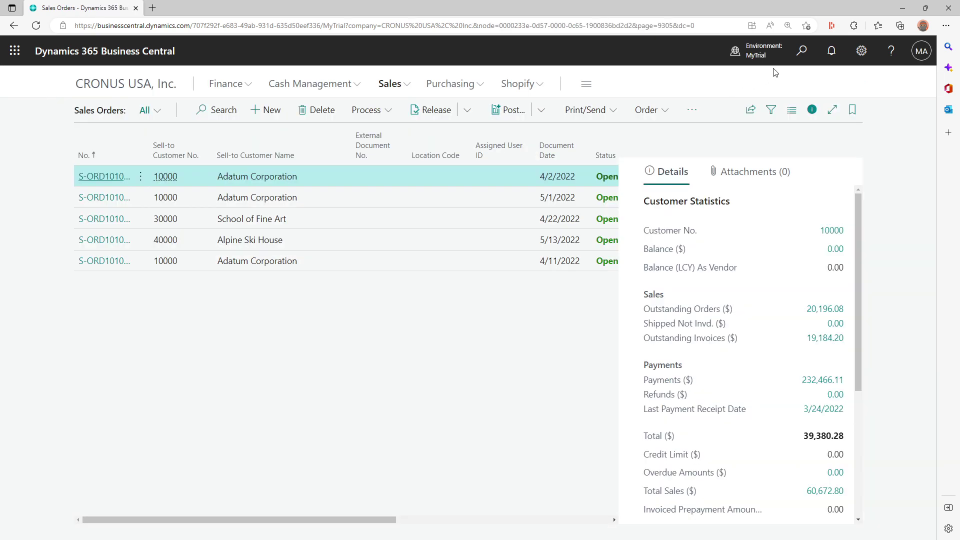
Find Inventory Setup via Tell Me and turn on Variant Mandatory if Exists.
{"action": "left_click", "coordinate": [802, 51]}
{"action": "type", "text": "i"}
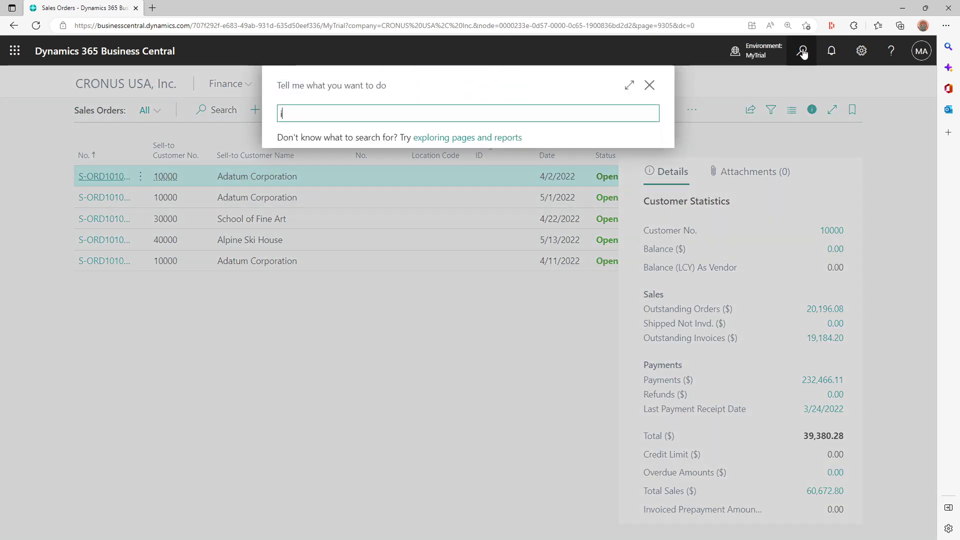
{"action": "type", "text": "nventory set"}
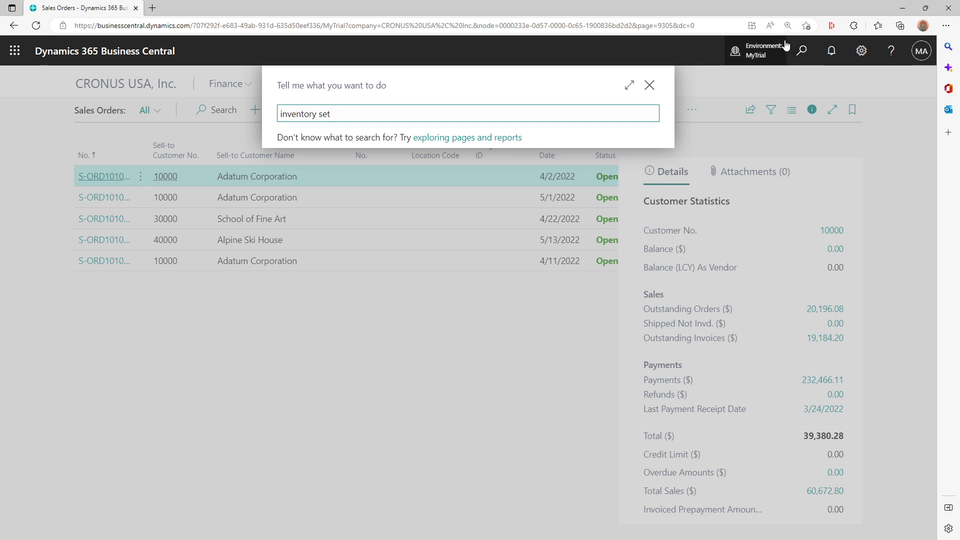
{"action": "left_click", "coordinate": [322, 167]}
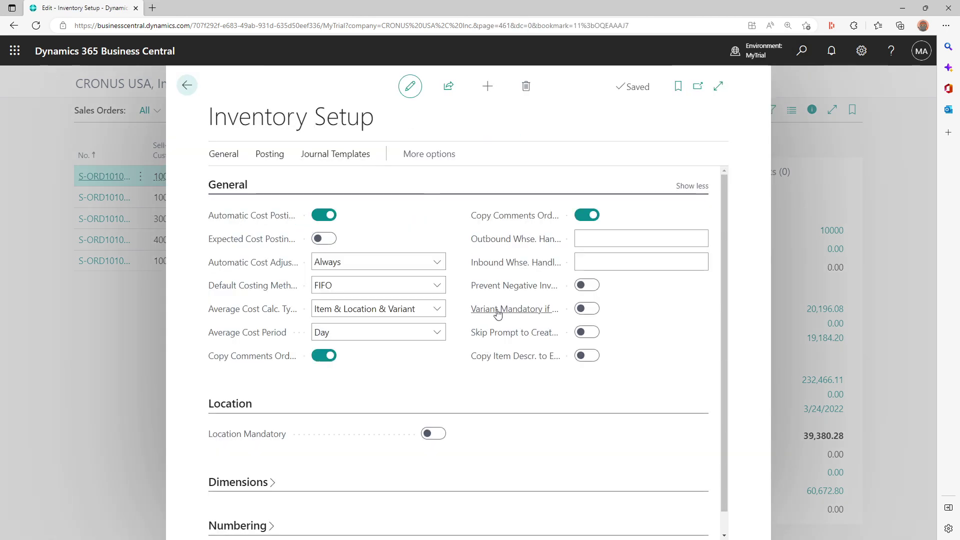
{"action": "mouse_move", "coordinate": [498, 314]}
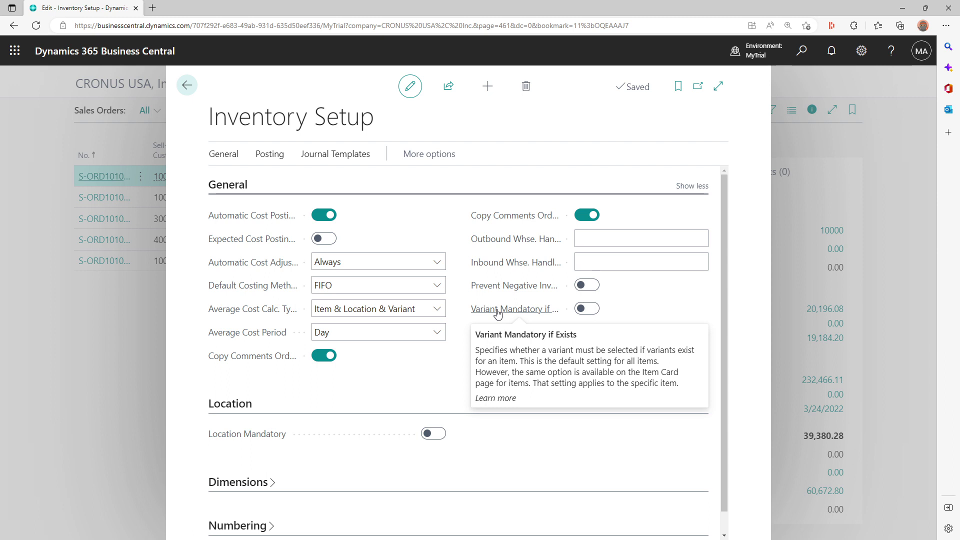
{"action": "left_click", "coordinate": [590, 309]}
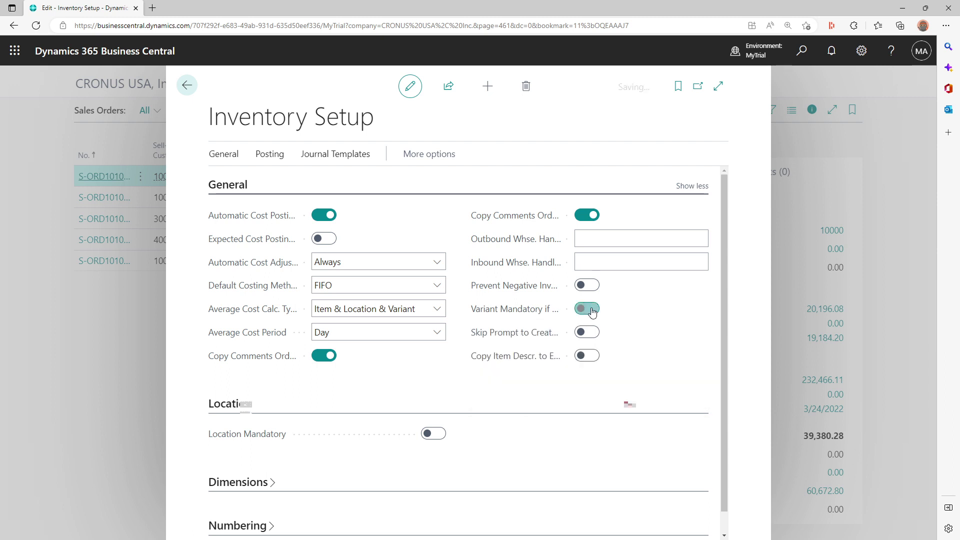
{"action": "left_click", "coordinate": [181, 91]}
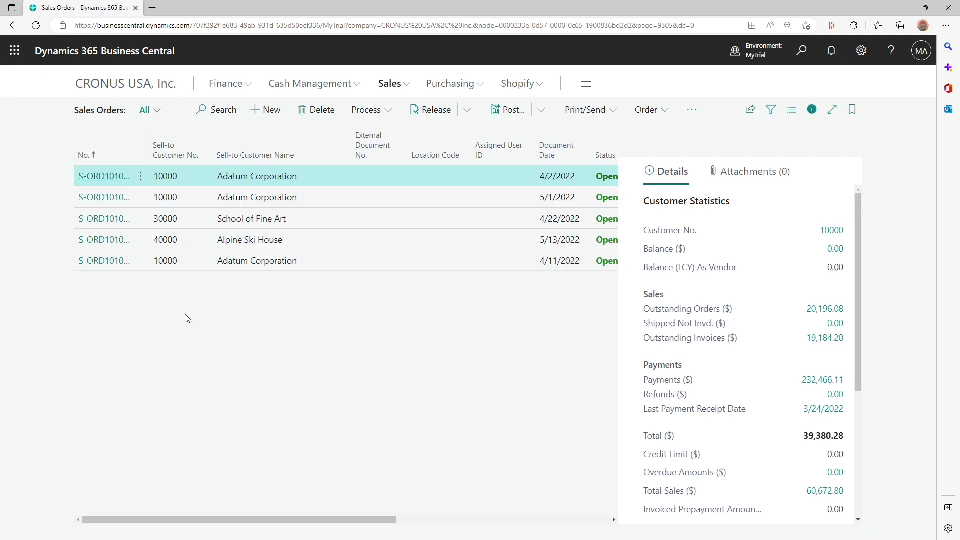
Reopen the Adatum Corporation sales order dated 4/11/2022.
{"action": "left_click", "coordinate": [97, 266]}
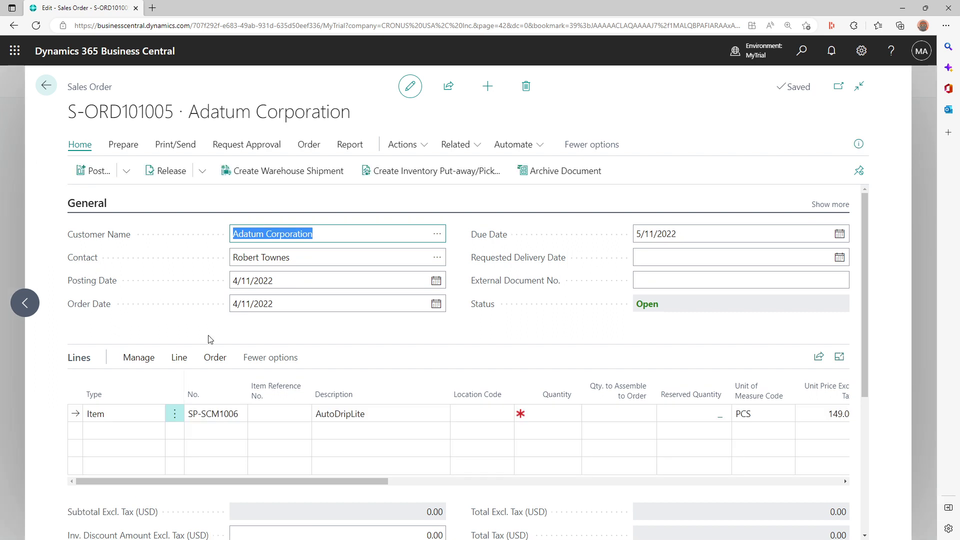
{"action": "left_click_drag", "start_coordinate": [314, 480], "coordinate": [14, 475]}
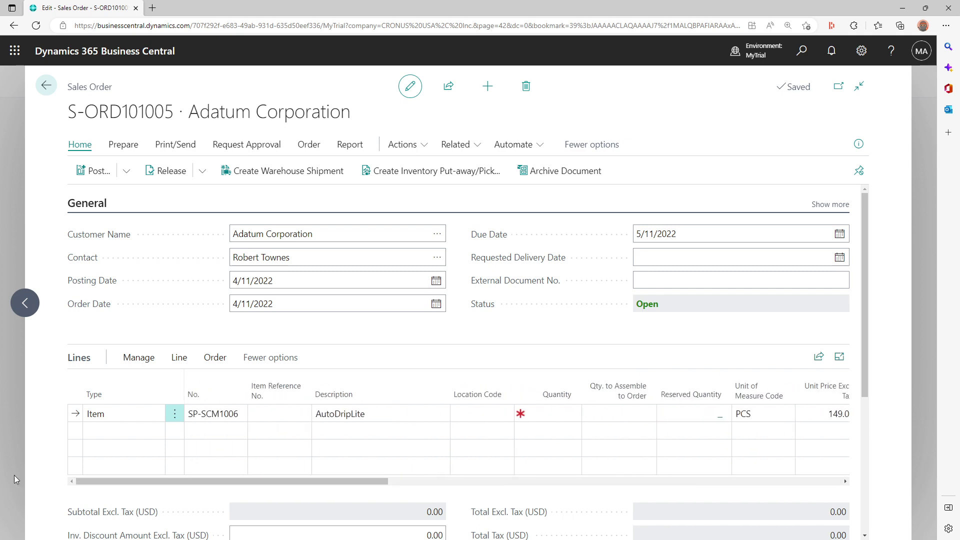
{"action": "left_click", "coordinate": [889, 58]}
{"action": "left_click", "coordinate": [916, 85]}
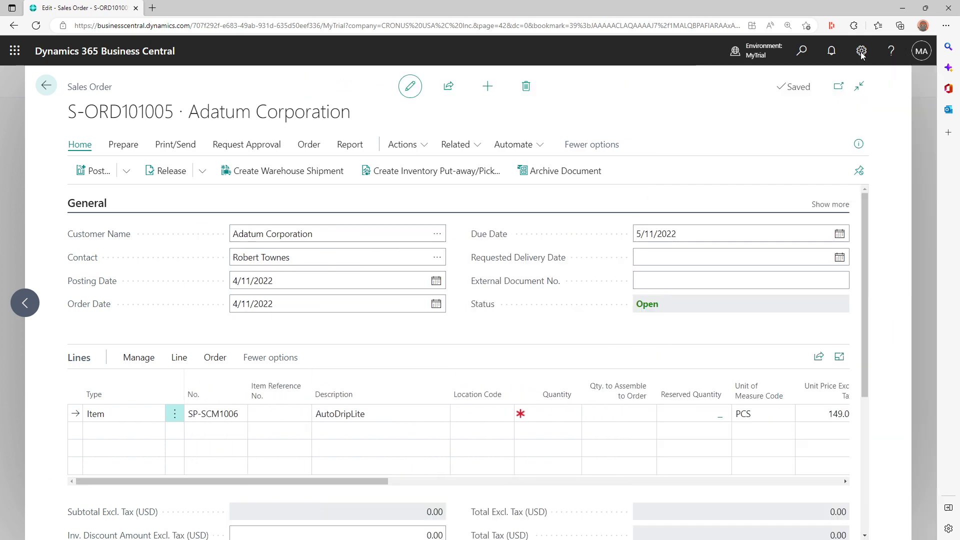
Personalize the order lines to add Variant Code before Item Reference No., then return to the list.
{"action": "left_click", "coordinate": [861, 51]}
{"action": "left_click", "coordinate": [749, 124]}
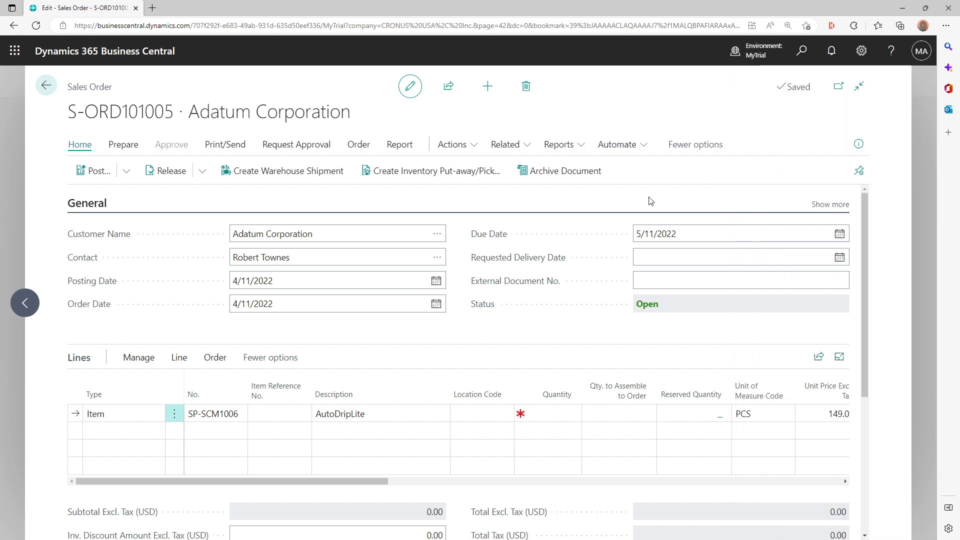
{"action": "left_click", "coordinate": [272, 444]}
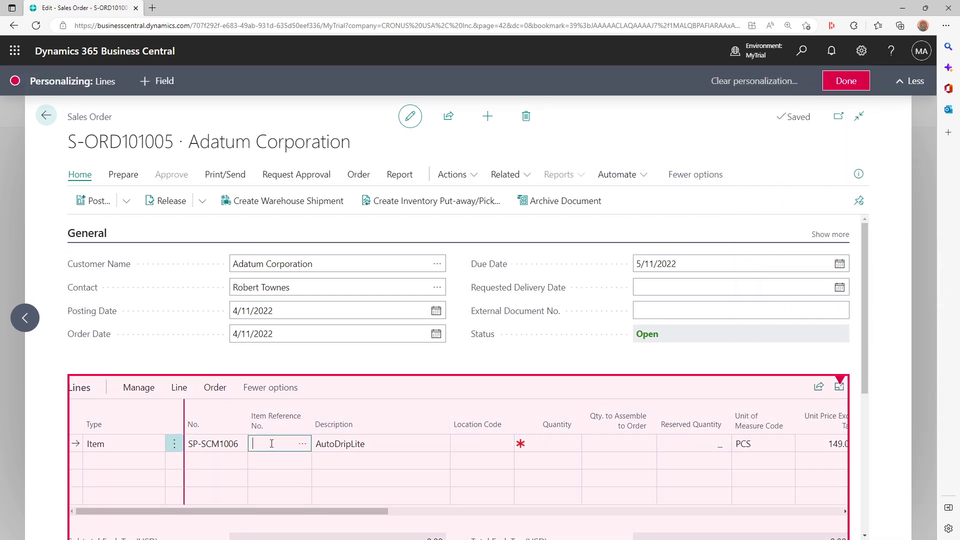
{"action": "left_click", "coordinate": [150, 81]}
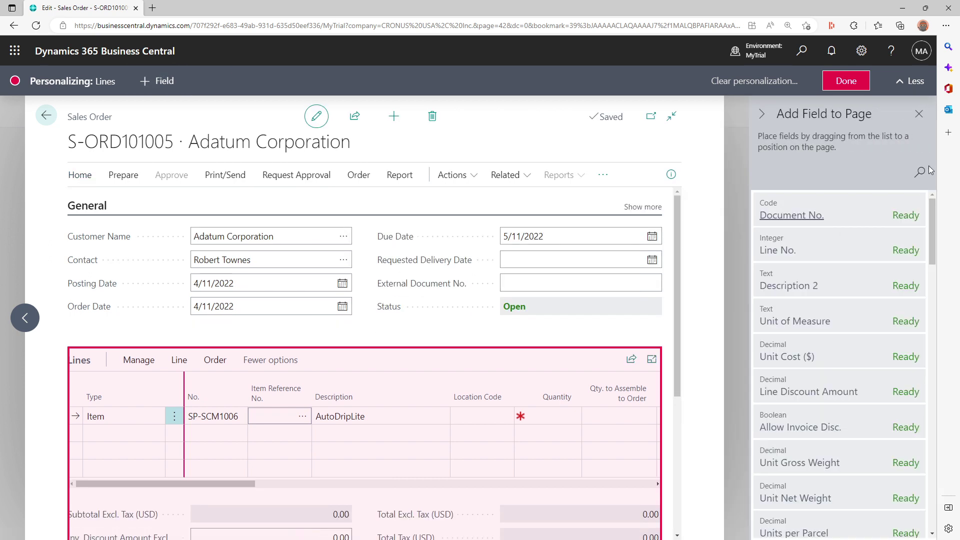
{"action": "left_click", "coordinate": [923, 173]}
{"action": "type", "text": "var"}
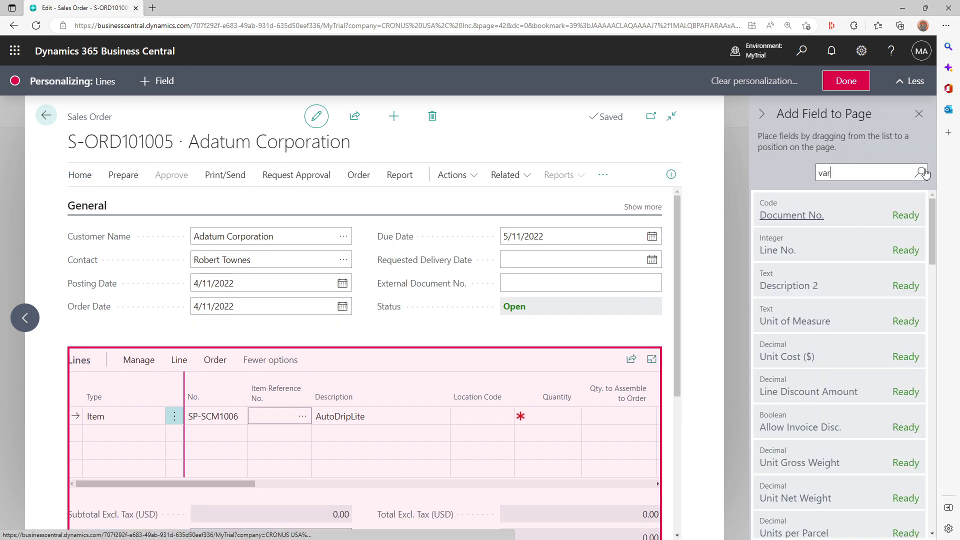
{"action": "left_click_drag", "start_coordinate": [800, 216], "coordinate": [258, 398]}
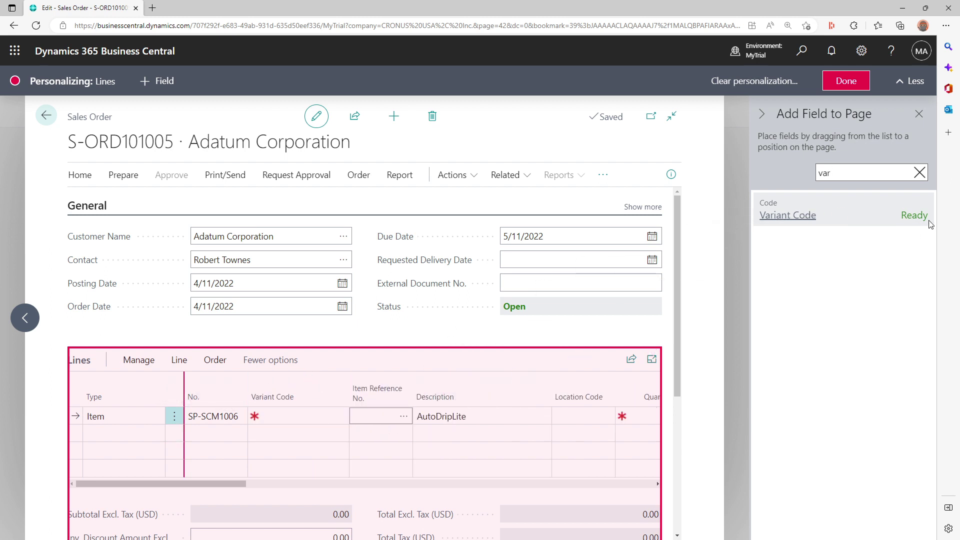
{"action": "left_click", "coordinate": [918, 173]}
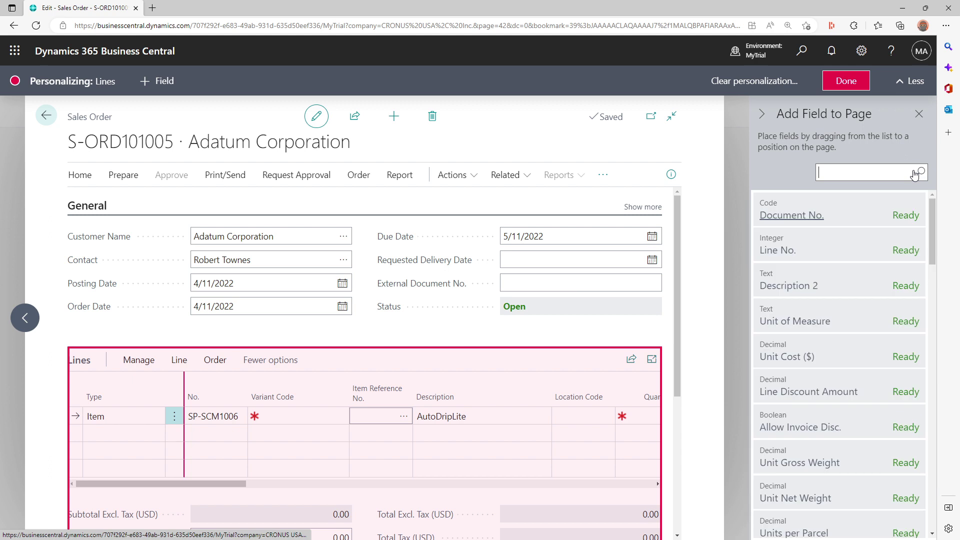
{"action": "left_click", "coordinate": [919, 114]}
{"action": "left_click", "coordinate": [839, 82]}
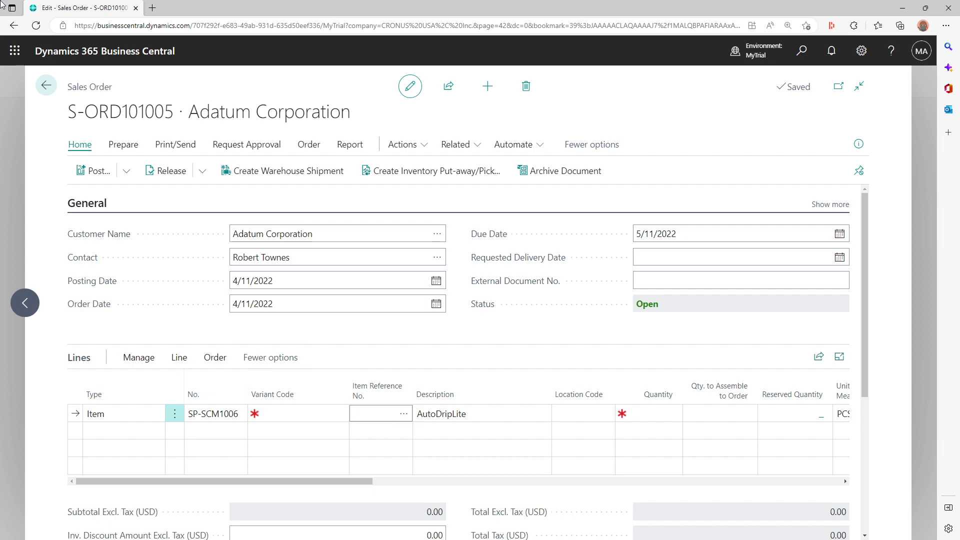
{"action": "left_click", "coordinate": [46, 85]}
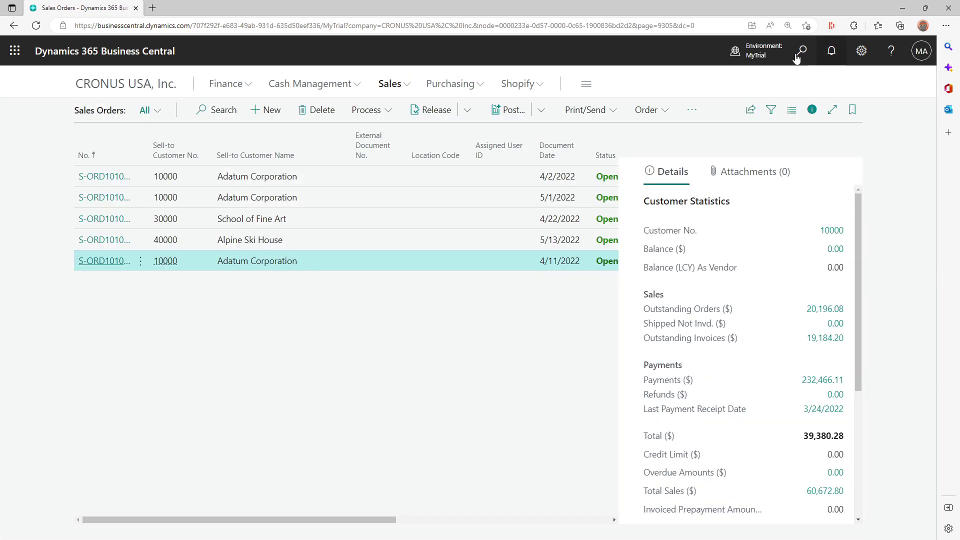
Search Tell Me for 'item' and open the Items list.
{"action": "left_click", "coordinate": [798, 54]}
{"action": "type", "text": "inventory"}
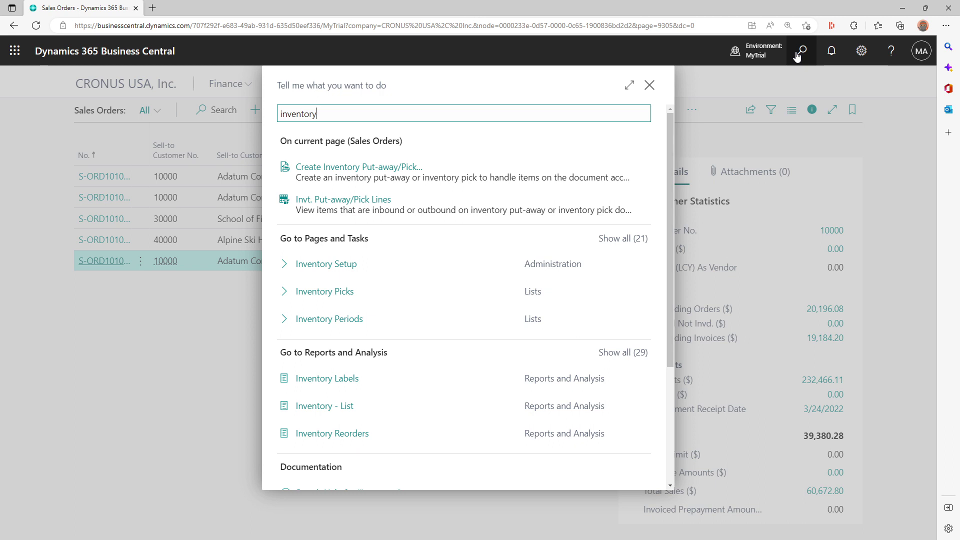
{"action": "key", "text": "BackSpace"}
{"action": "key", "text": "BackSpace"}
{"action": "key", "text": "BackSpace"}
{"action": "key", "text": "BackSpace"}
{"action": "key", "text": "BackSpace"}
{"action": "type", "text": "tem"}
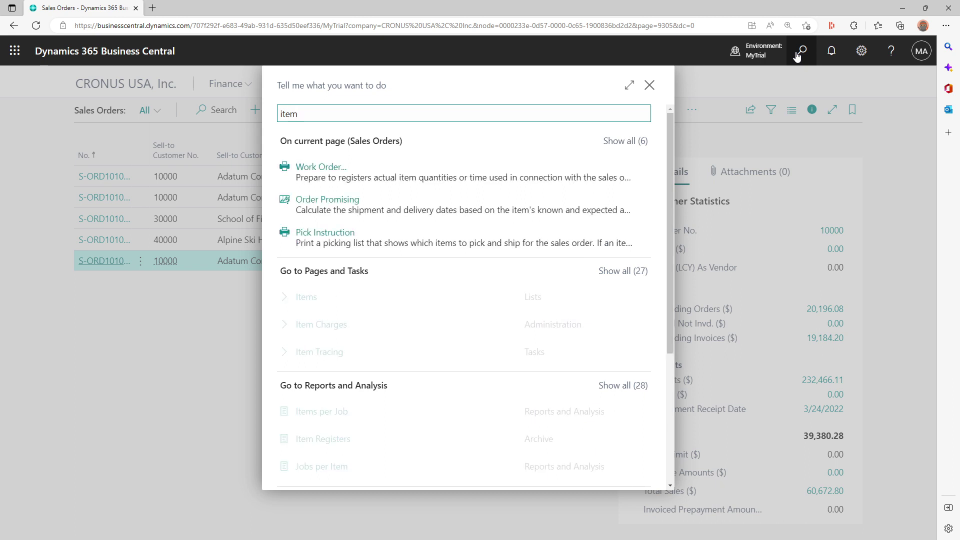
{"action": "left_click", "coordinate": [315, 296]}
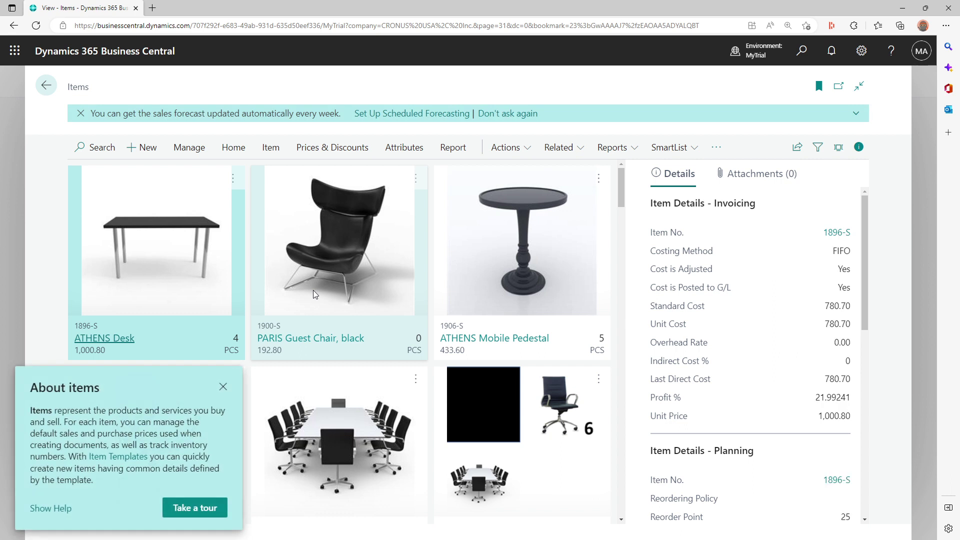
Filter the items by No. SP-SCM1006 and open the AutoDripLite item card.
{"action": "left_click", "coordinate": [818, 147]}
{"action": "left_click", "coordinate": [101, 259]}
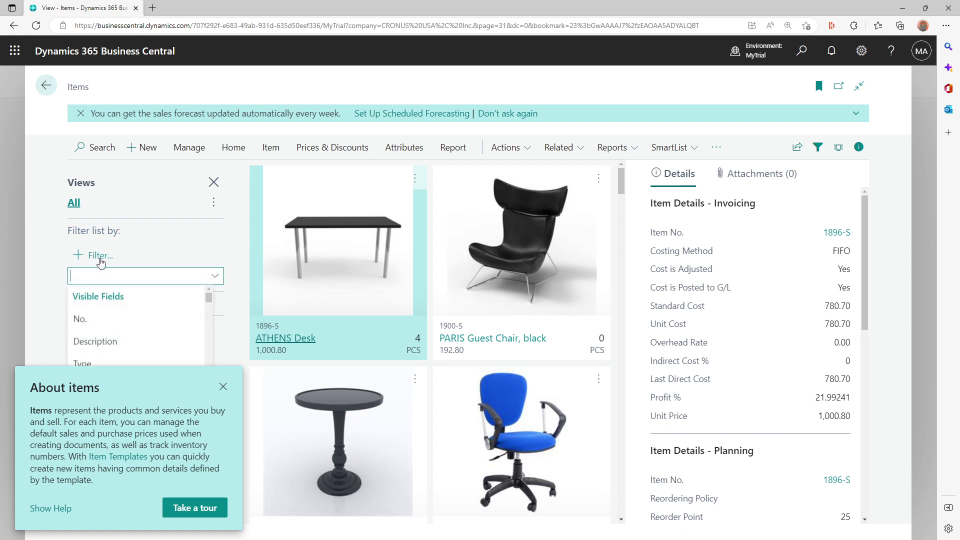
{"action": "left_click", "coordinate": [84, 319]}
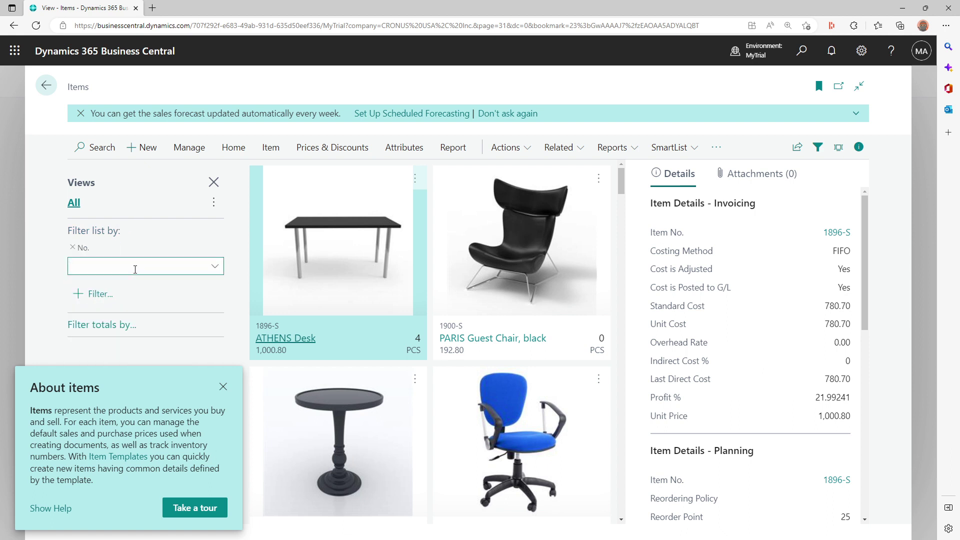
{"action": "type", "text": "SP-SCM1006"}
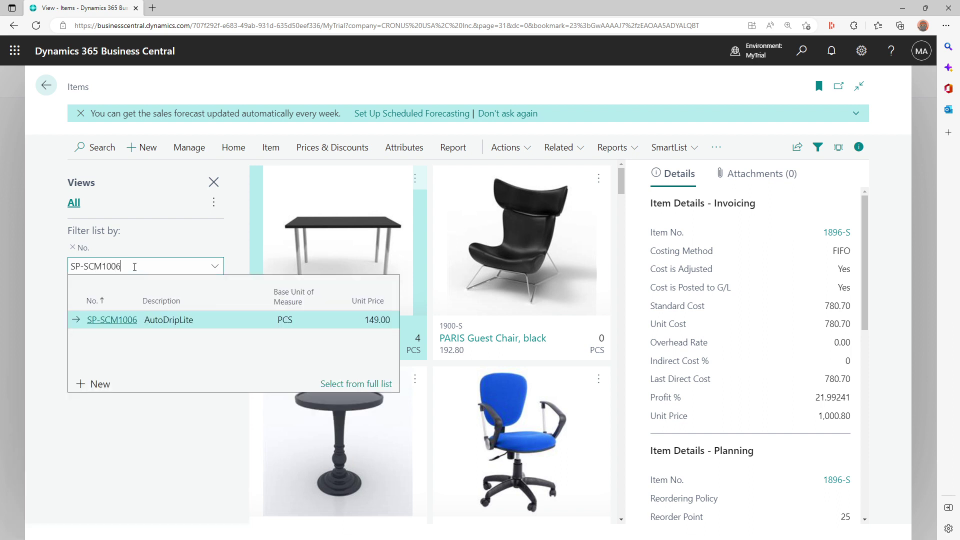
{"action": "key", "text": "Return"}
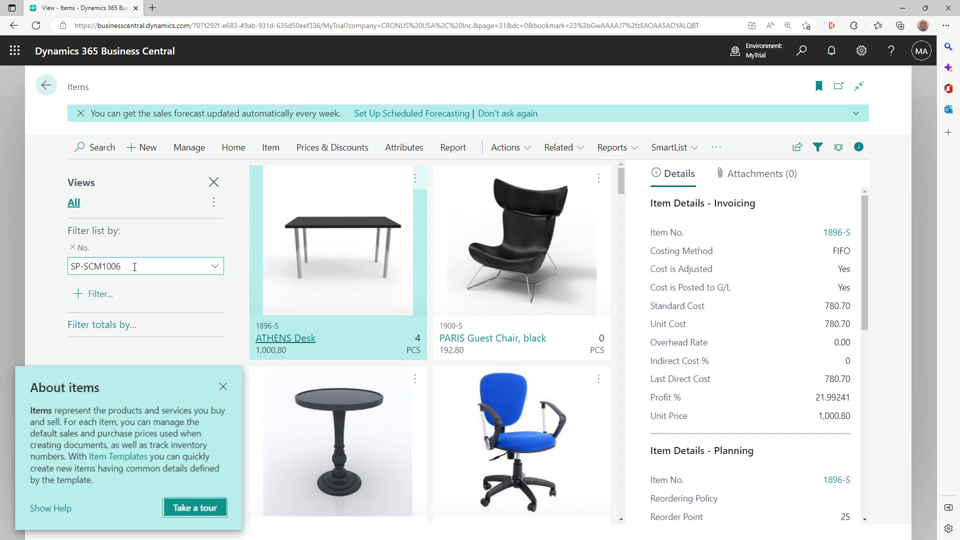
{"action": "left_click", "coordinate": [224, 387]}
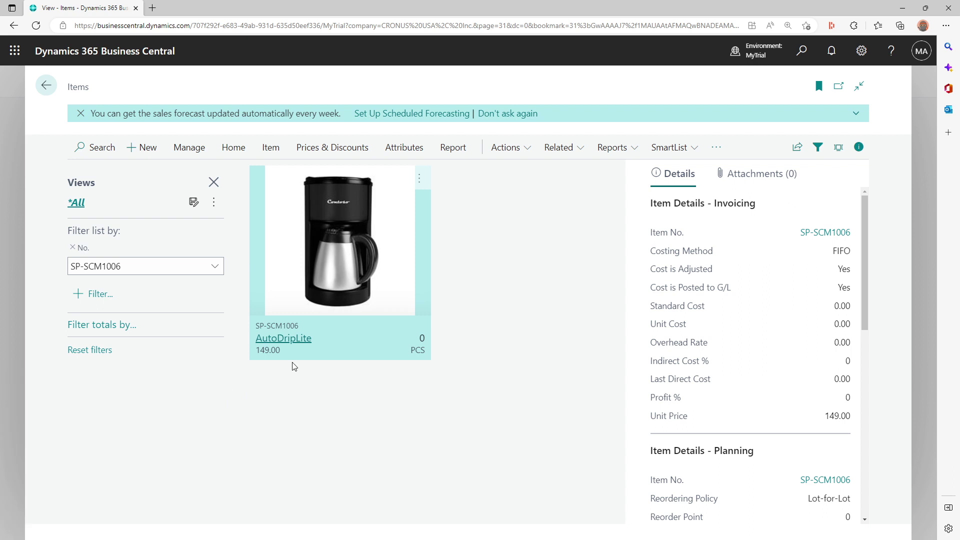
{"action": "left_click", "coordinate": [295, 339]}
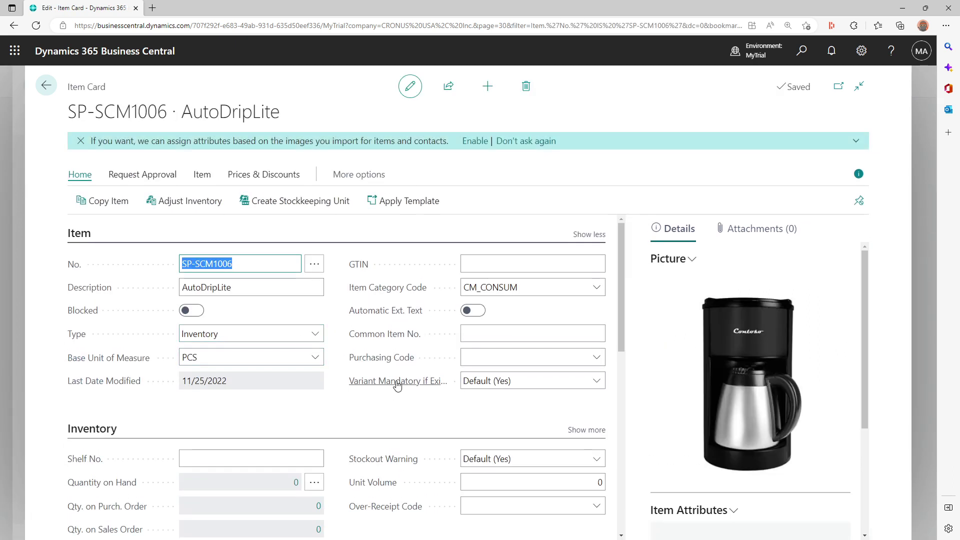
Set AutoDripLite's Variant Mandatory if Exists to No and go back to Sales Orders.
{"action": "mouse_move", "coordinate": [399, 383]}
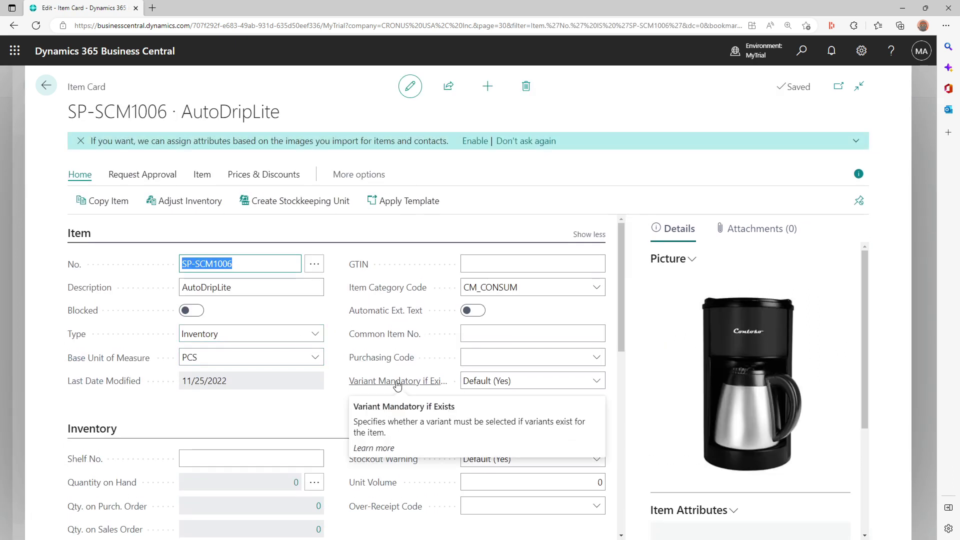
{"action": "left_click", "coordinate": [495, 383]}
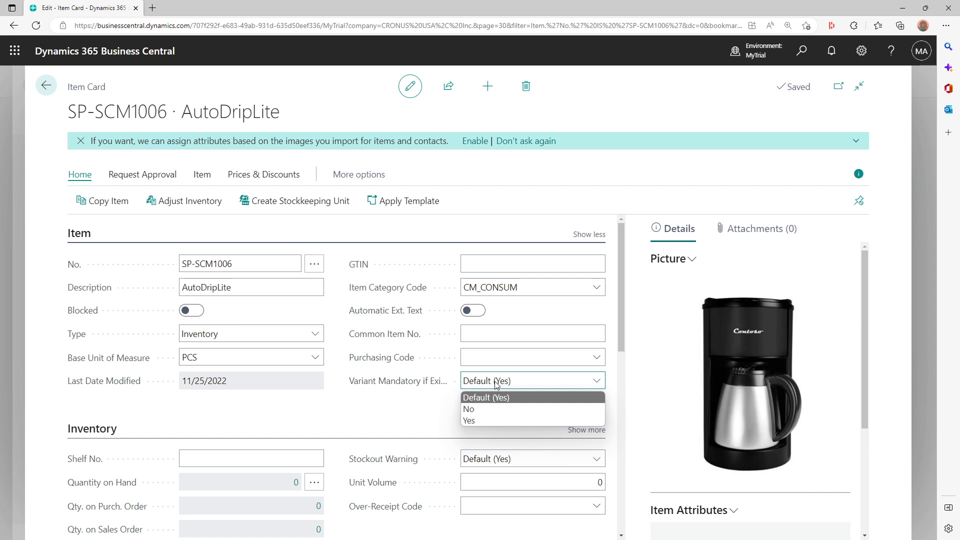
{"action": "left_click", "coordinate": [476, 409]}
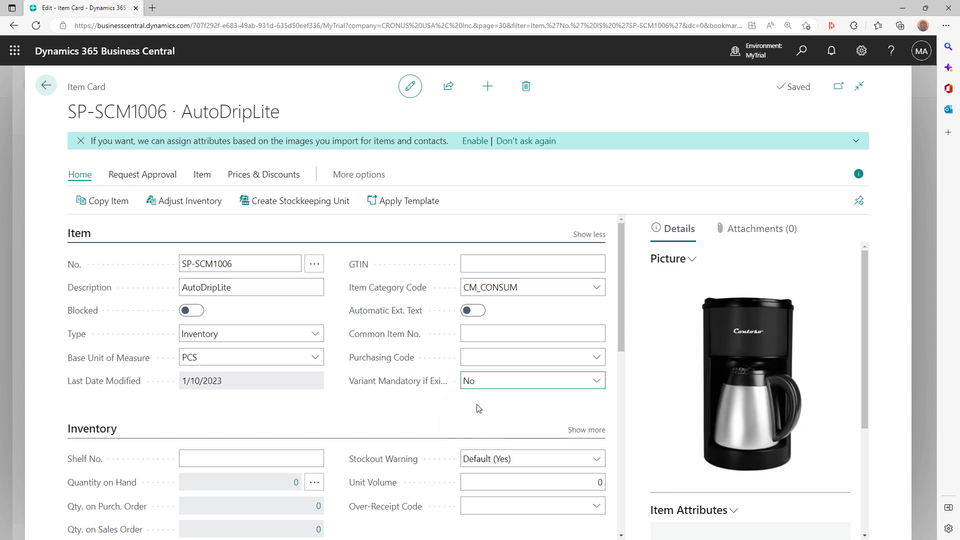
{"action": "left_click", "coordinate": [54, 84]}
{"action": "left_click", "coordinate": [48, 86]}
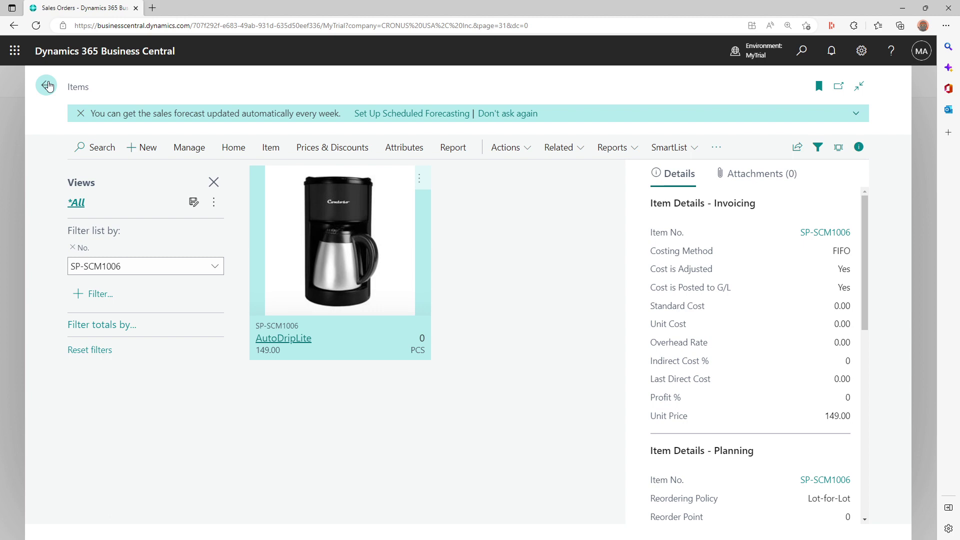
Open order S-ORD101005, check its item line, then open the Items list via search.
{"action": "left_click", "coordinate": [96, 264]}
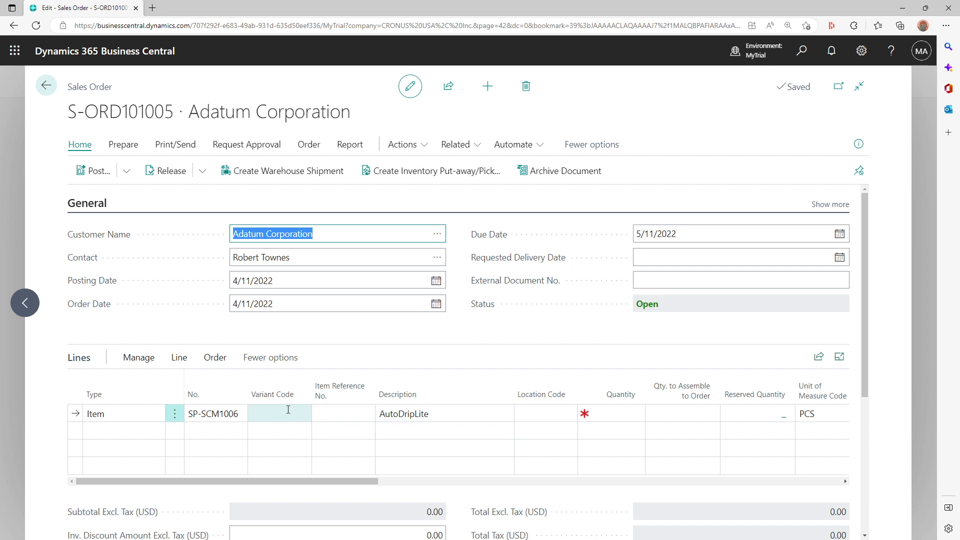
{"action": "left_click", "coordinate": [803, 52]}
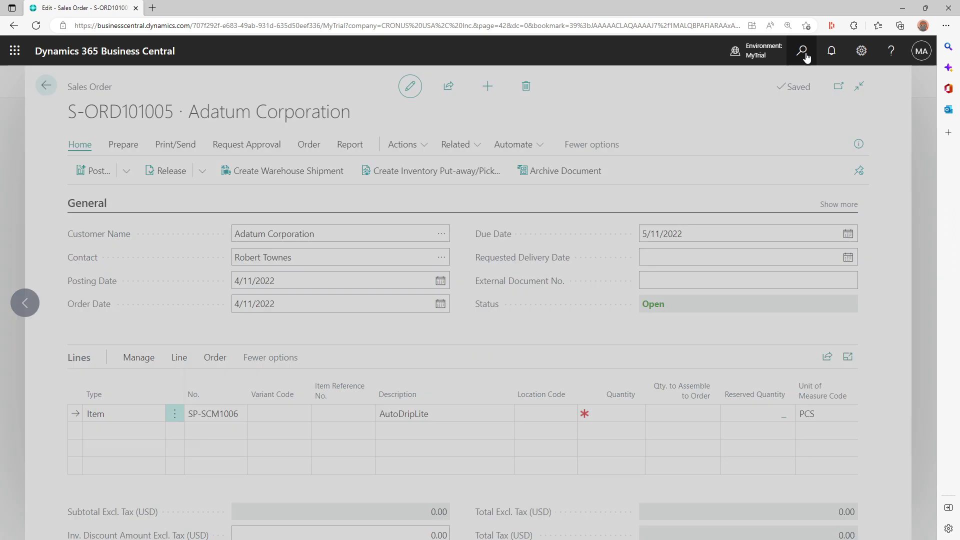
{"action": "type", "text": "item"}
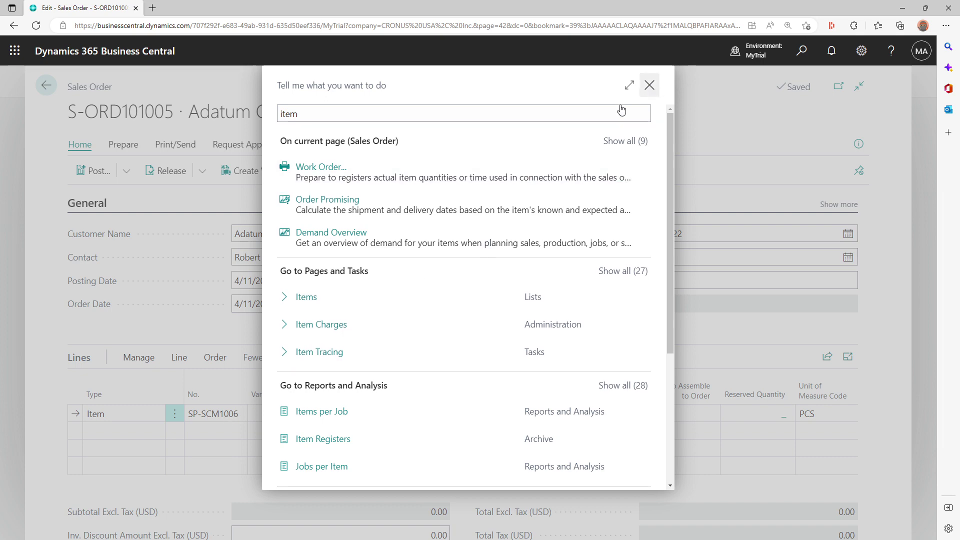
{"action": "left_click", "coordinate": [649, 85]}
{"action": "left_click", "coordinate": [215, 414]}
{"action": "key", "text": "ctrl+c"}
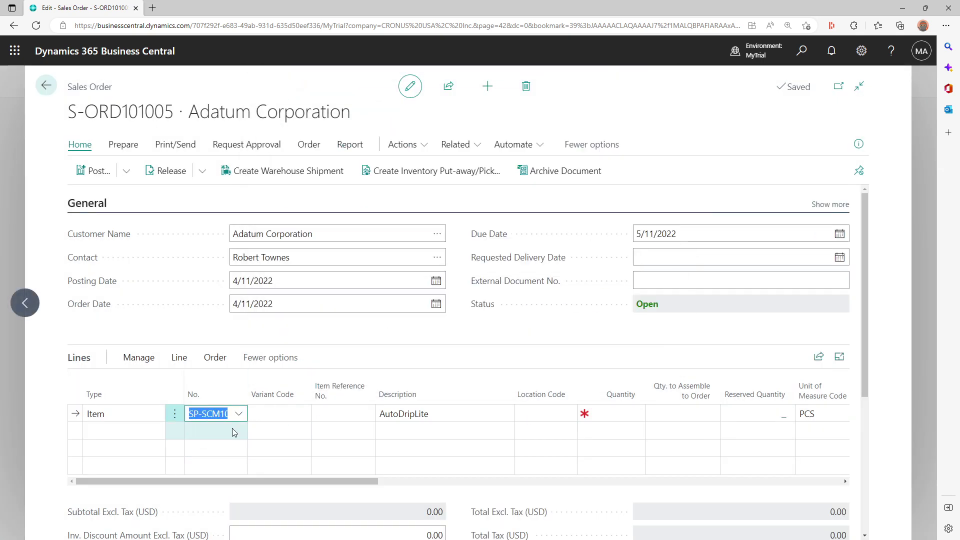
{"action": "left_click", "coordinate": [811, 52]}
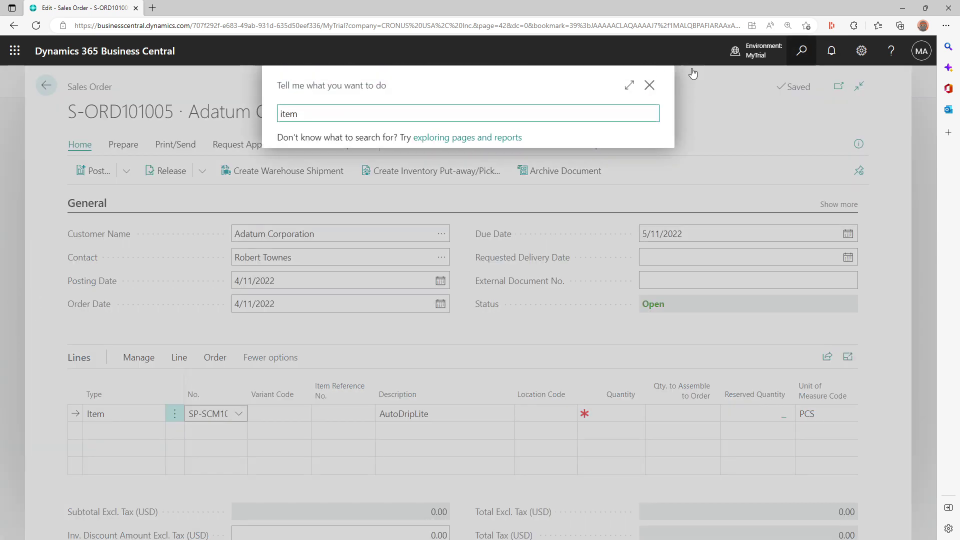
{"action": "left_click", "coordinate": [320, 298]}
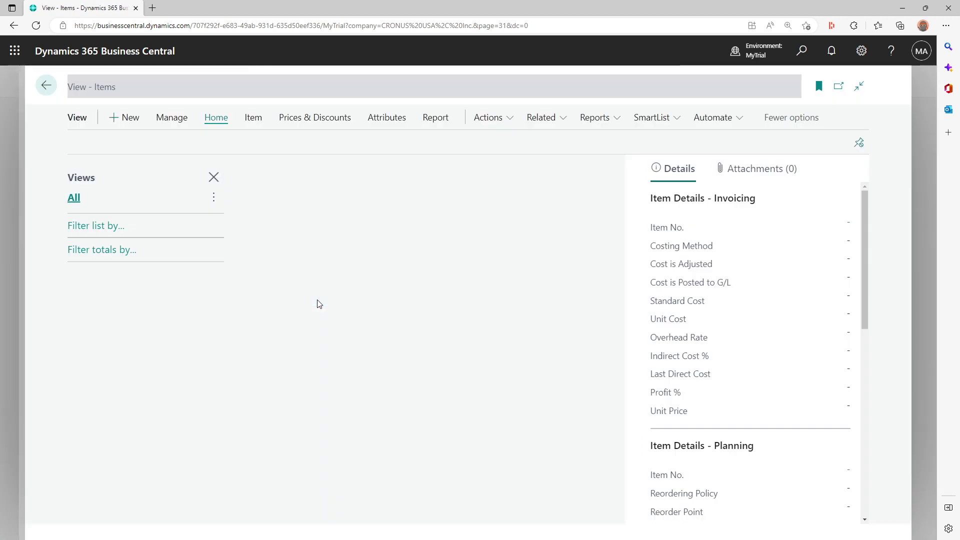
Filter Items by No. SP-SCM1006 and open the AutoDripLite card.
{"action": "left_click", "coordinate": [106, 232]}
{"action": "left_click", "coordinate": [93, 255]}
{"action": "left_click", "coordinate": [85, 317]}
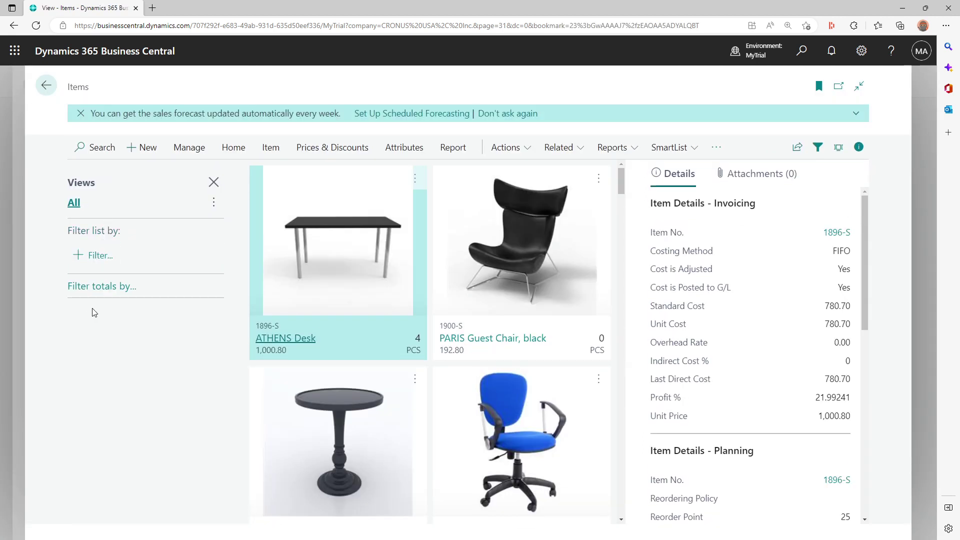
{"action": "key", "text": "ctrl+v"}
{"action": "key", "text": "Tab"}
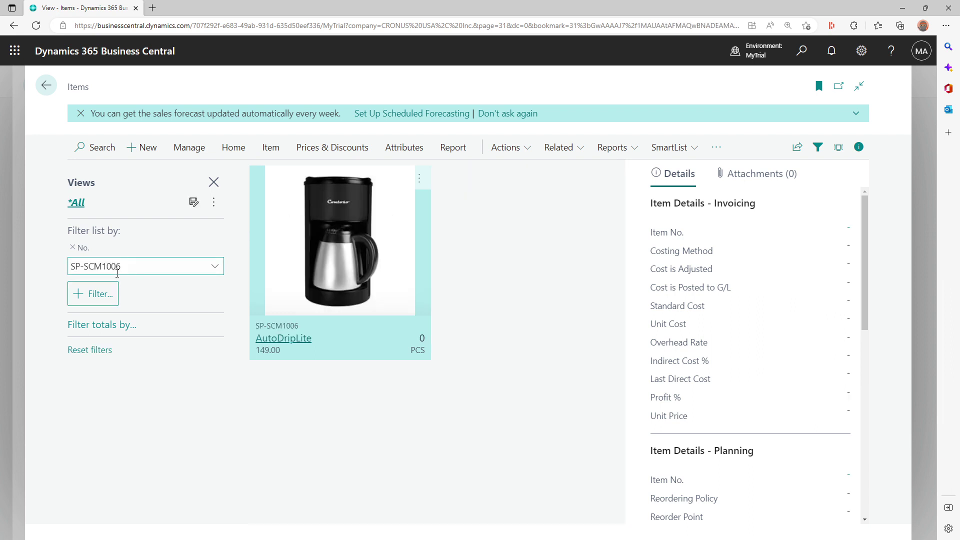
{"action": "left_click", "coordinate": [283, 340]}
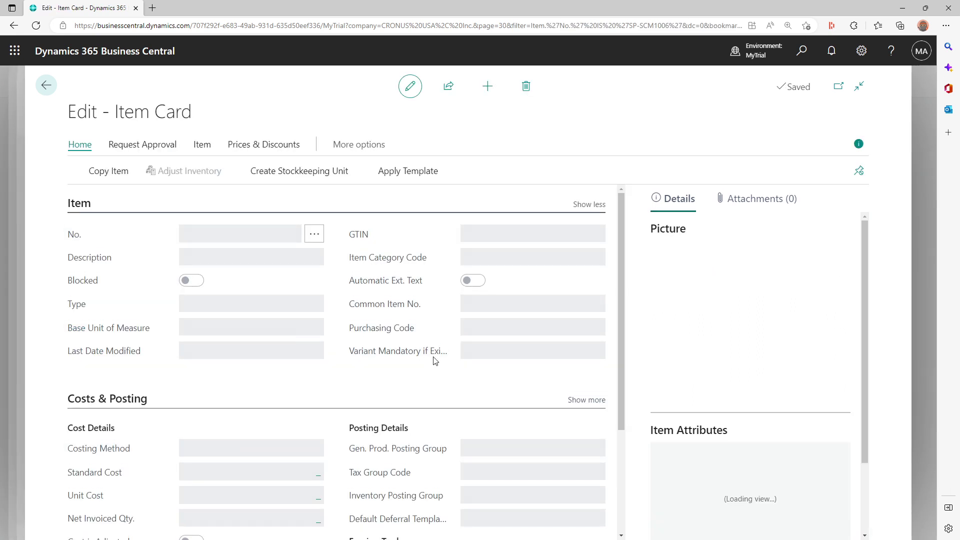
Set Variant Mandatory if Exists back to Default (Yes) and return to order S-ORD101005.
{"action": "left_click", "coordinate": [516, 390]}
{"action": "left_click", "coordinate": [480, 394]}
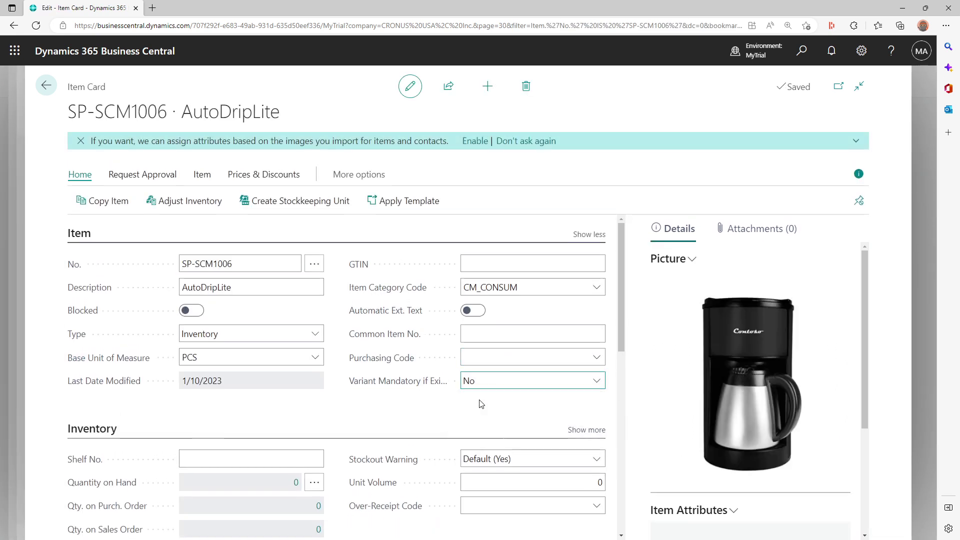
{"action": "left_click", "coordinate": [409, 420]}
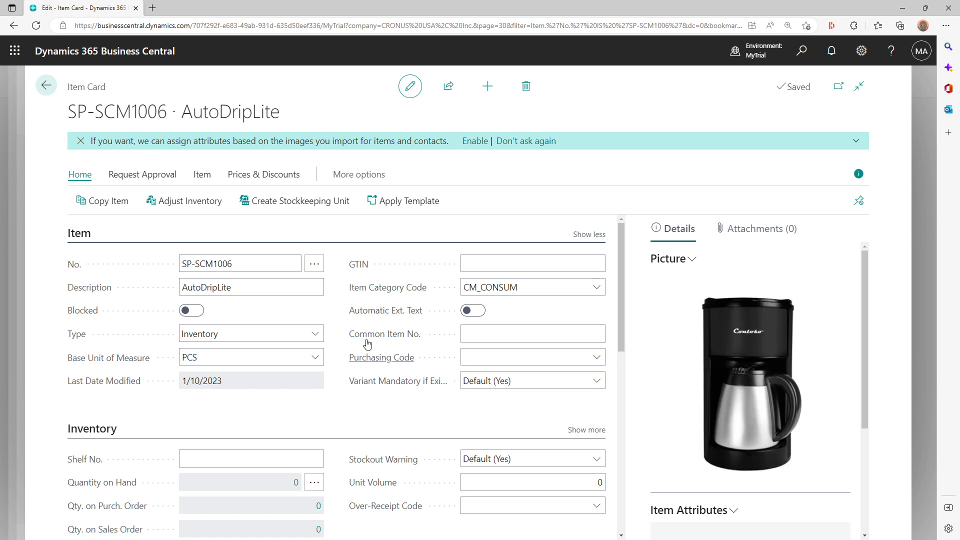
{"action": "left_click", "coordinate": [46, 85]}
{"action": "left_click", "coordinate": [46, 85]}
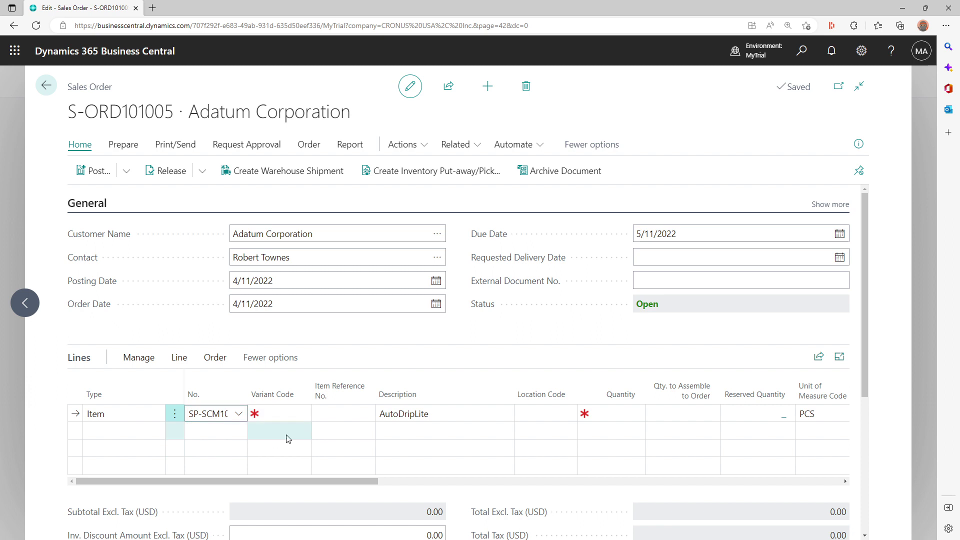
Open the line's Variant Code list showing BLACK, RED and WHITE.
{"action": "mouse_move", "coordinate": [256, 412]}
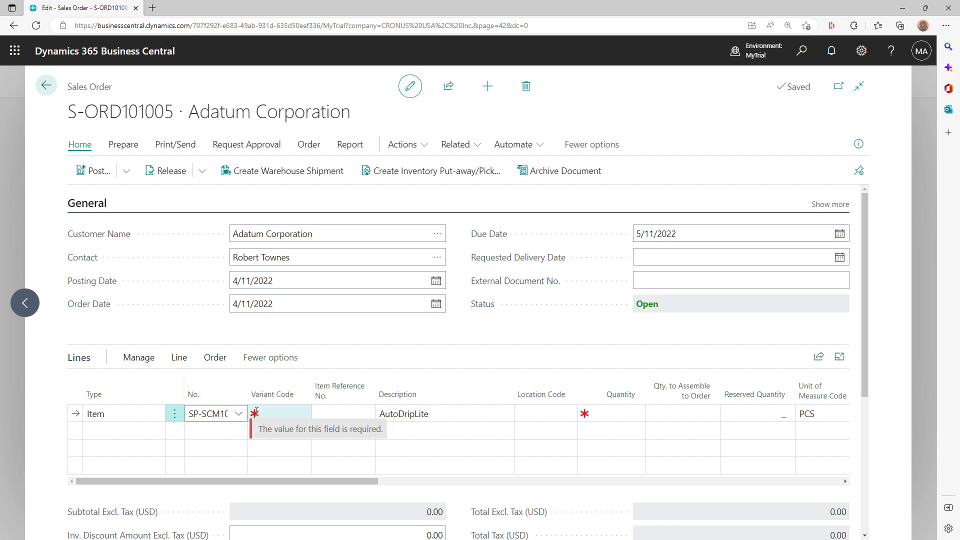
{"action": "left_click", "coordinate": [256, 412]}
{"action": "left_click", "coordinate": [302, 414]}
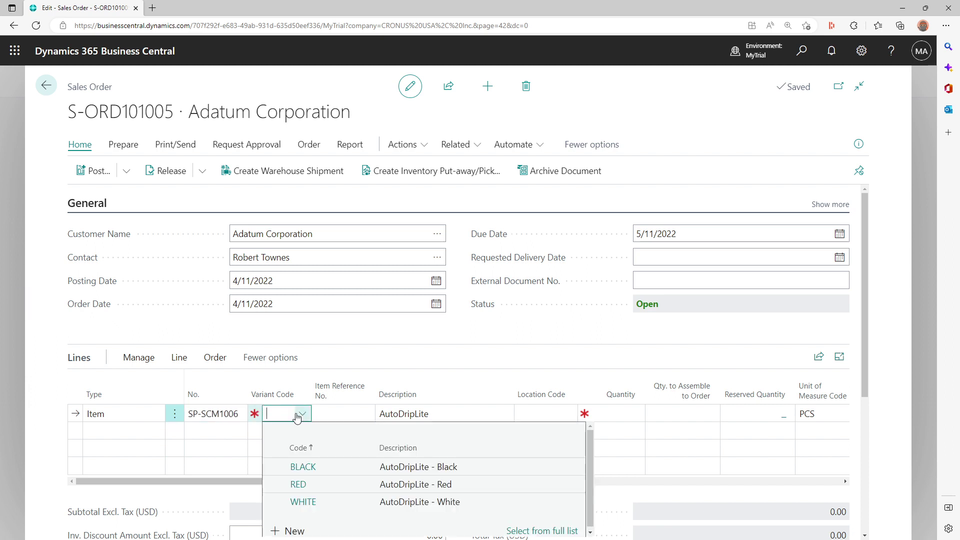